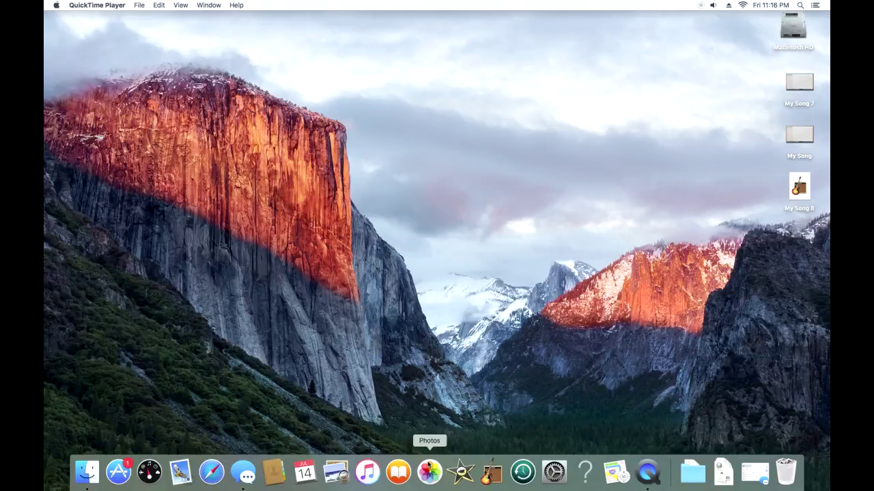
Launch Safari from the Dock and look through QuickTime Player's menus
left_click(212, 480)
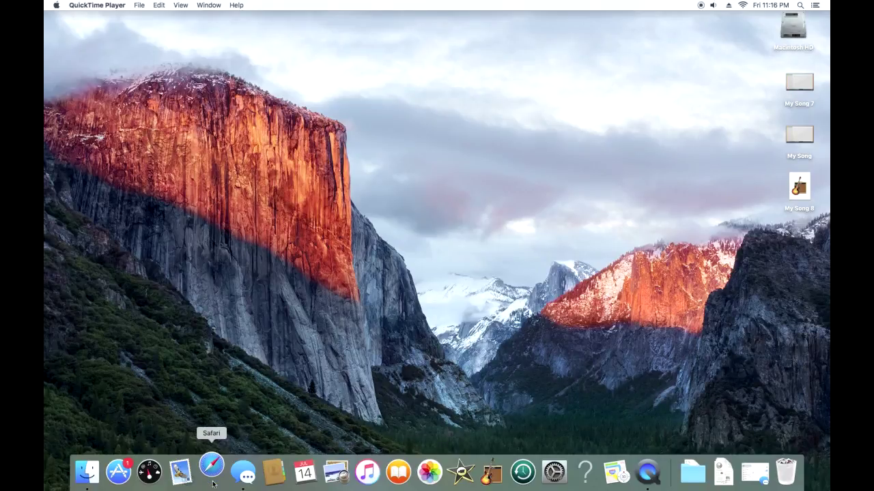
left_click(141, 5)
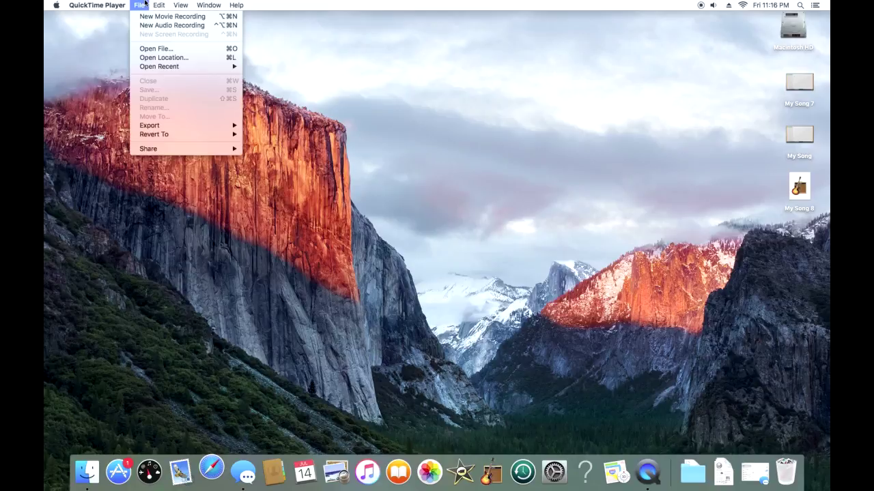
mouse_move(124, 3)
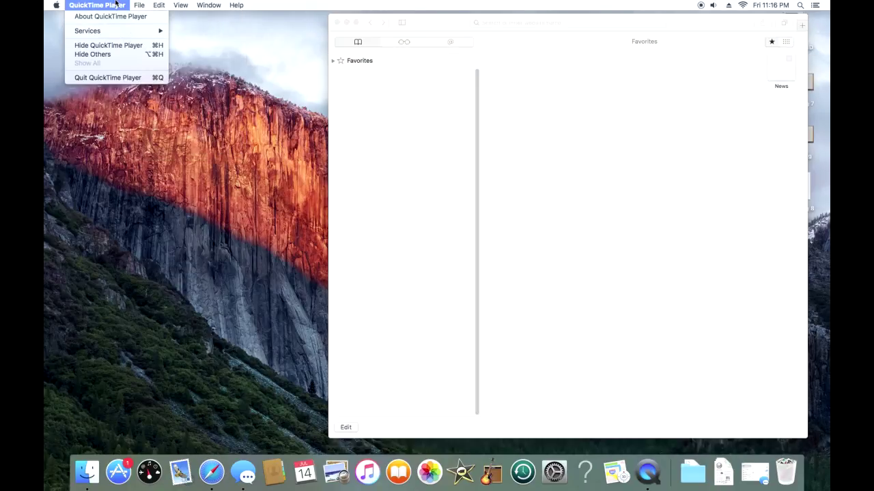
mouse_move(196, 6)
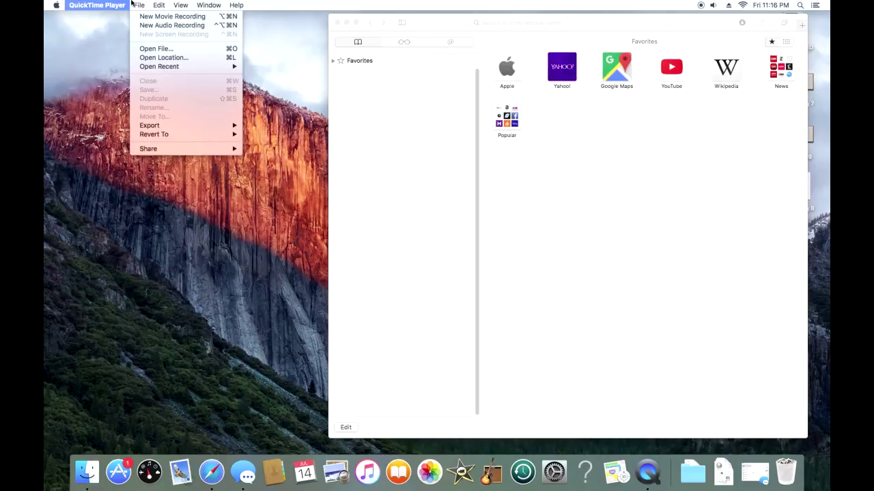
mouse_move(56, 5)
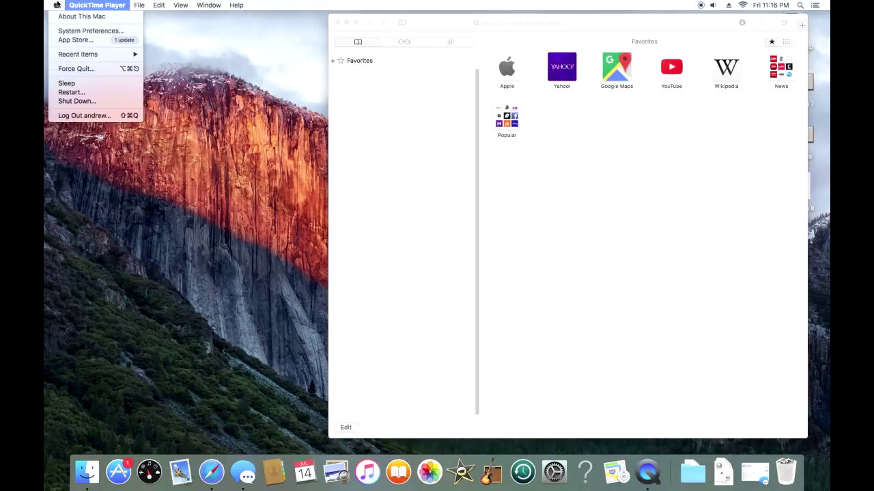
Quit QuickTime Player from its Dock icon menu
left_click(264, 269)
right_click(649, 481)
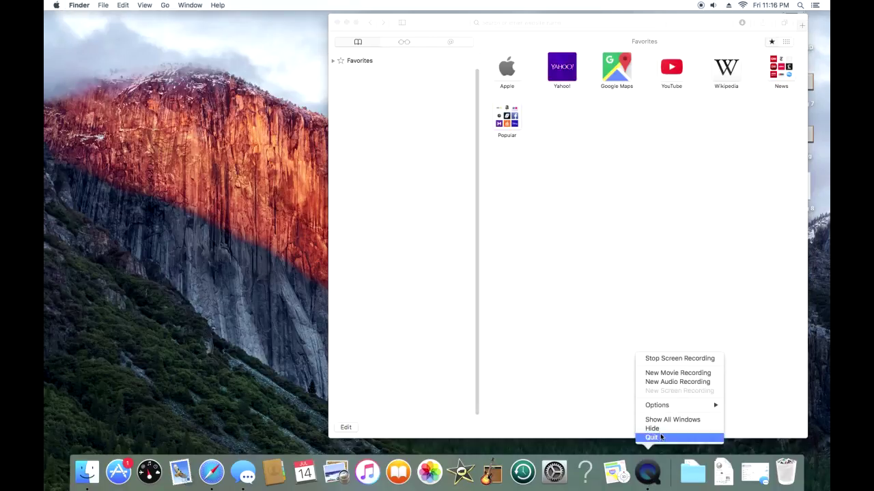
left_click(562, 267)
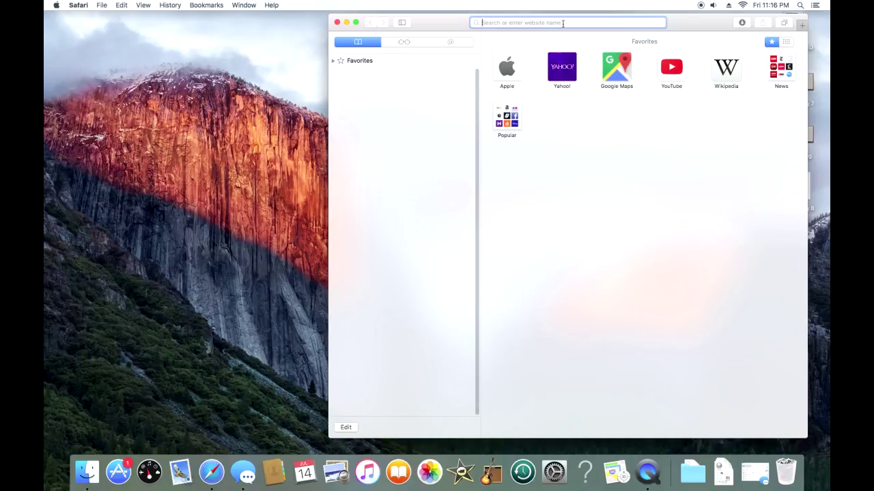
Load google.com in Safari and move the window left
type("google.com")
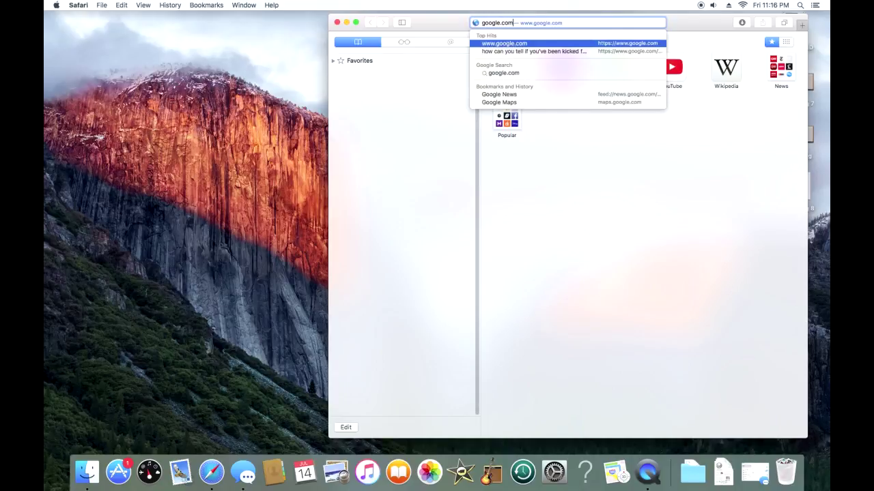
key("Return")
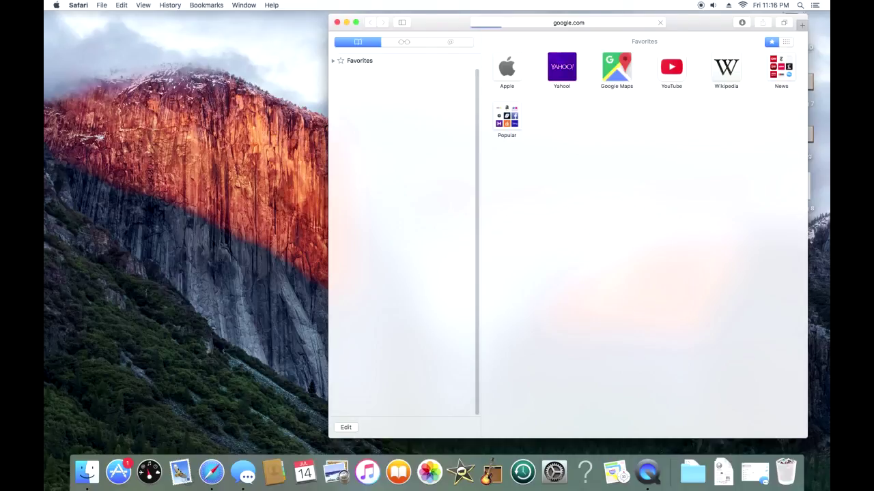
left_click_drag(665, 25, 500, 20)
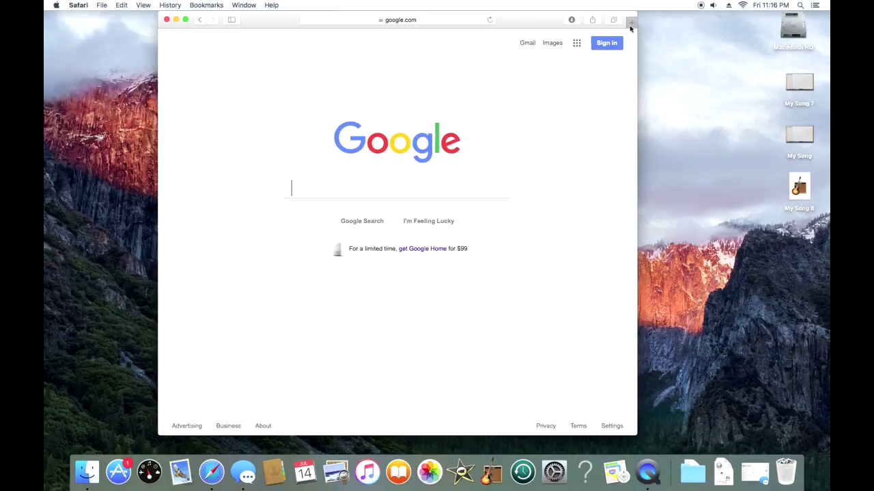
Search Google for xquartz in a new tab, then return to the DNA master results
left_click(631, 24)
type("x")
key("BackSpace")
type("xq")
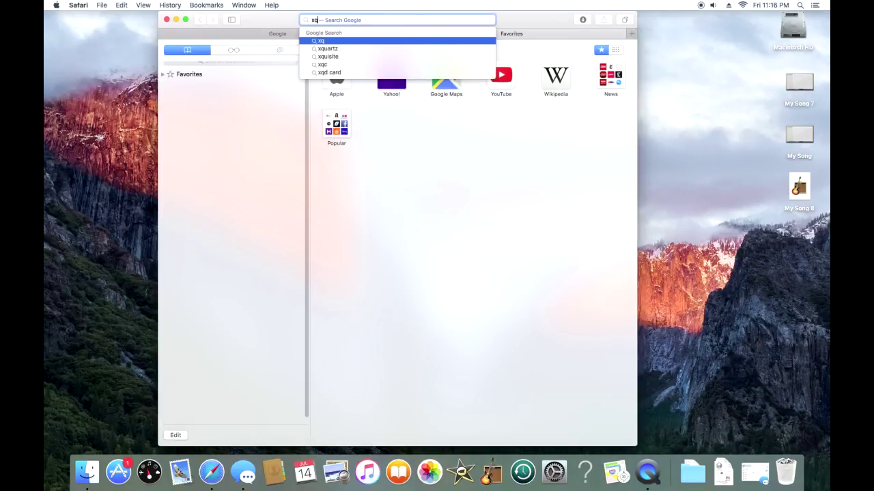
type("uart")
key("BackSpace")
key("BackSpace")
key("BackSpace")
key("BackSpace")
key("BackSpace")
key("BackSpace")
type("z")
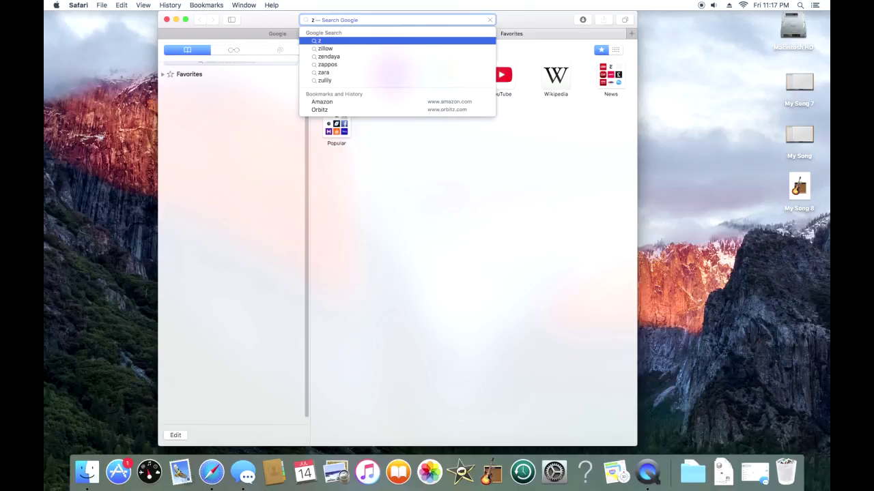
key("Return")
key("ctrl+shift+Tab")
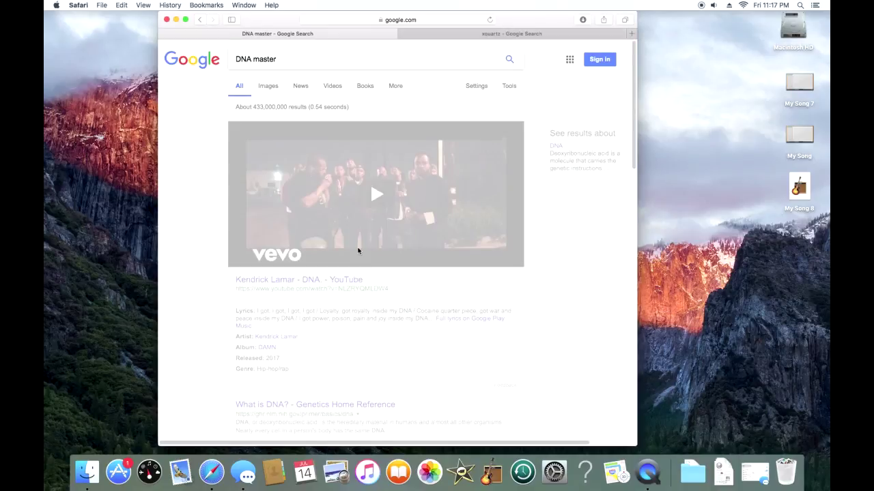
Read the PhagesDB DNA Master page's requirements, then switch to the xquartz results tab
left_click(338, 124)
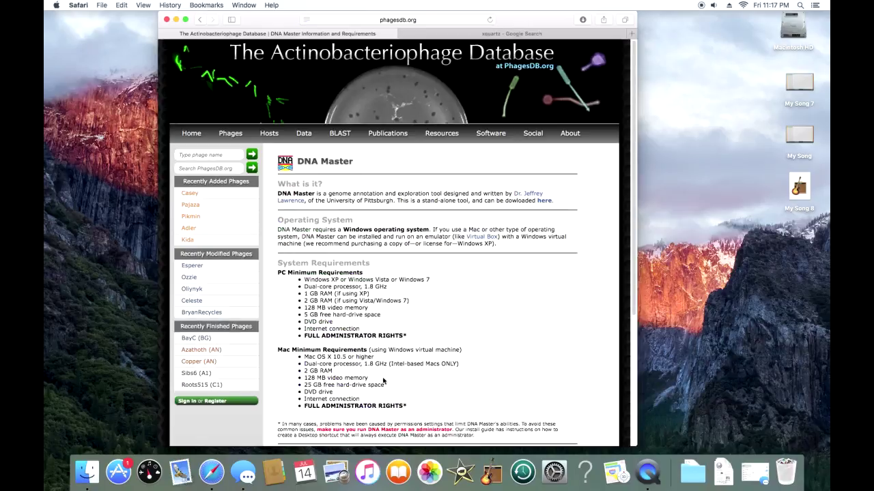
scroll(423, 345, "down", 5)
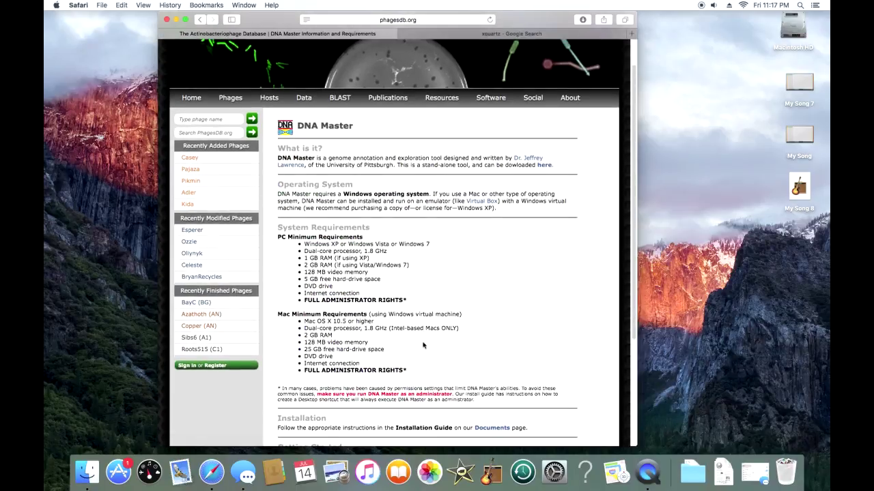
scroll(424, 345, "down", 3)
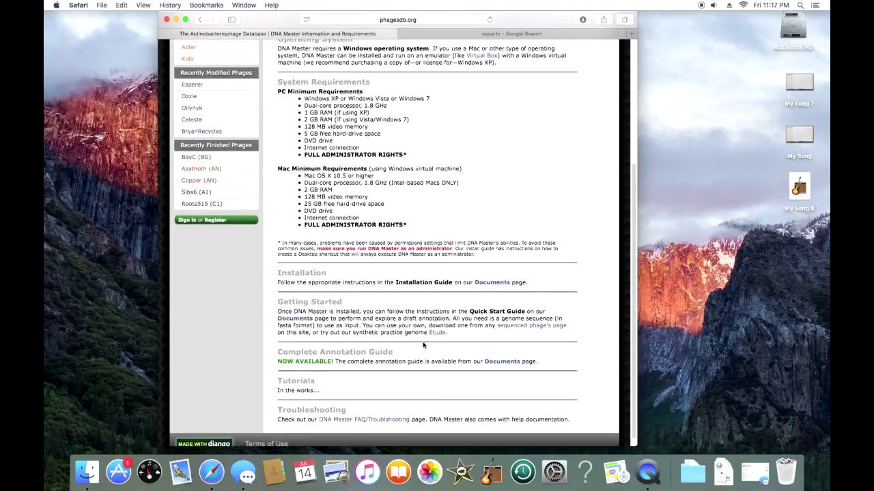
scroll(423, 345, "up", 5)
scroll(424, 345, "down", 5)
scroll(423, 344, "up", 5)
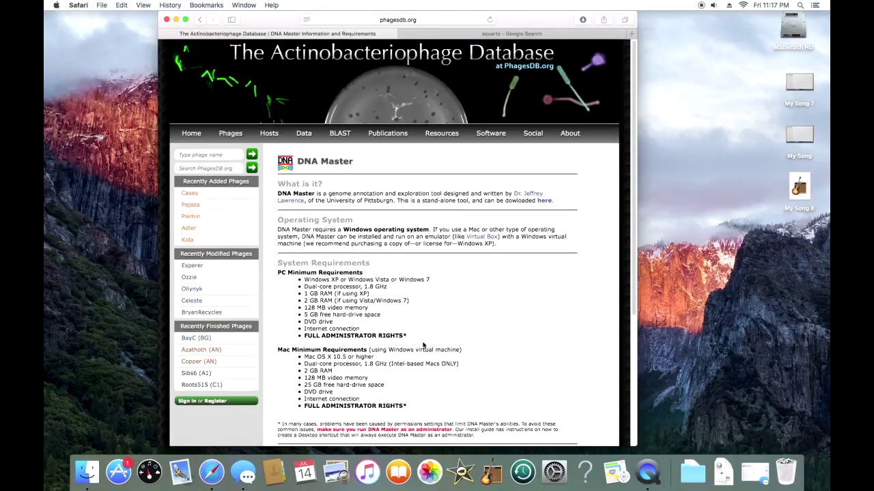
scroll(515, 322, "down", 1)
scroll(515, 322, "down", 1)
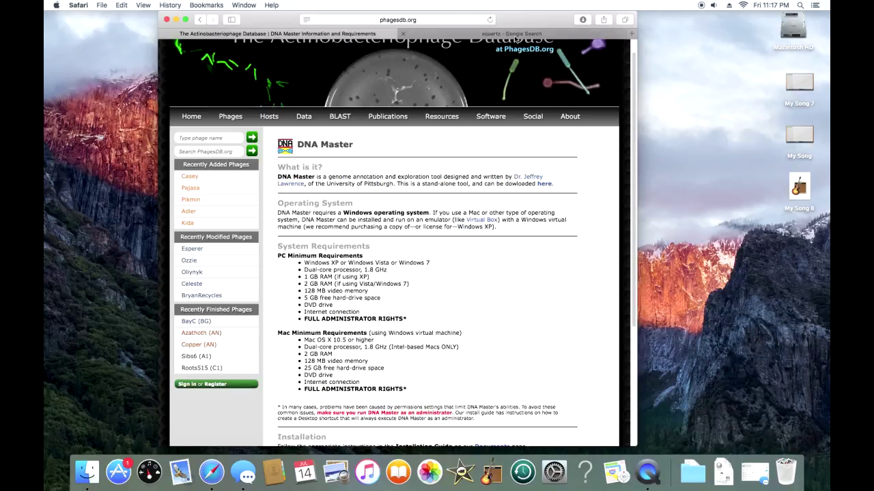
left_click(497, 34)
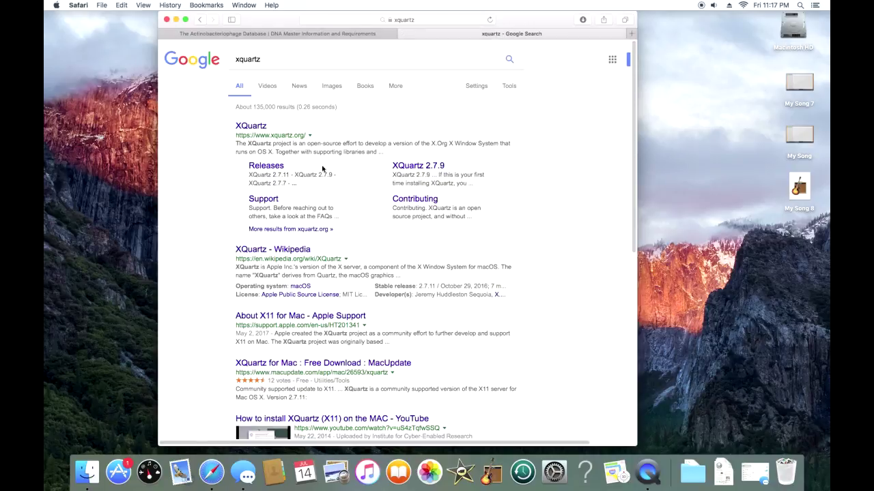
Download XQuartz-2.7.11.dmg from xquartz.org and open it from the Downloads stack
left_click(254, 129)
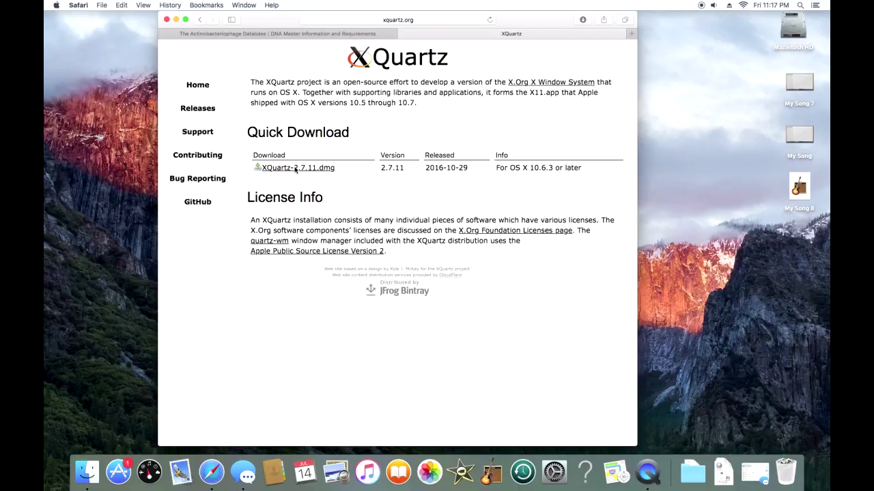
left_click(295, 168)
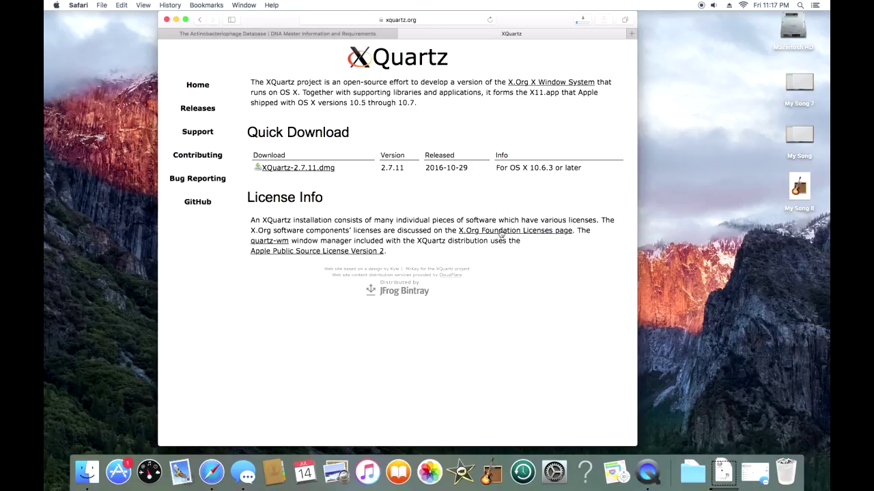
left_click(725, 470)
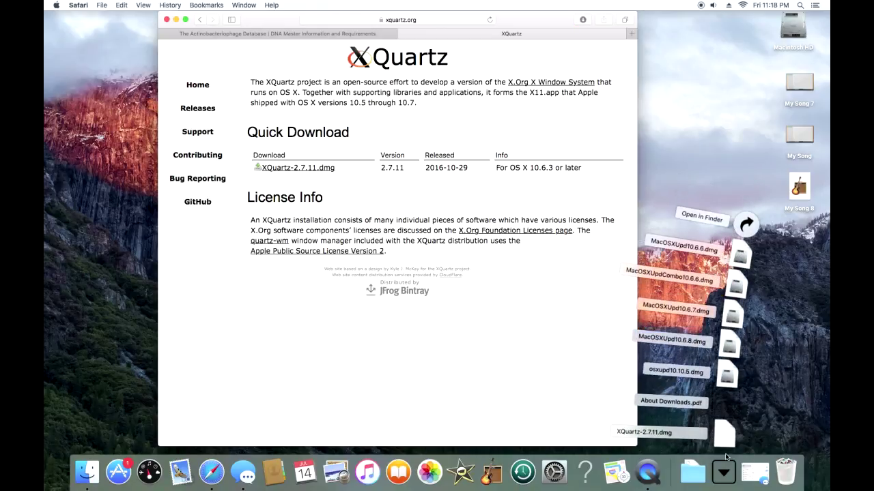
left_click(721, 423)
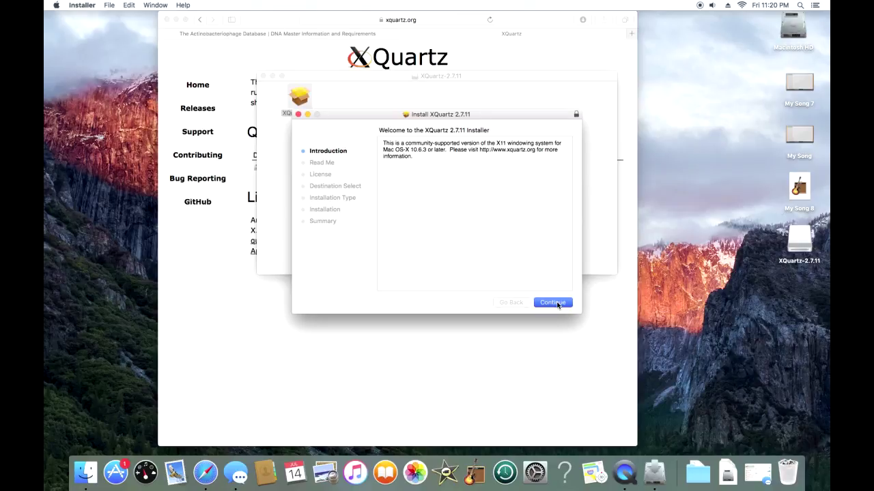
Accept the XQuartz 2.7.11 license and start installing it for all users
left_click(552, 302)
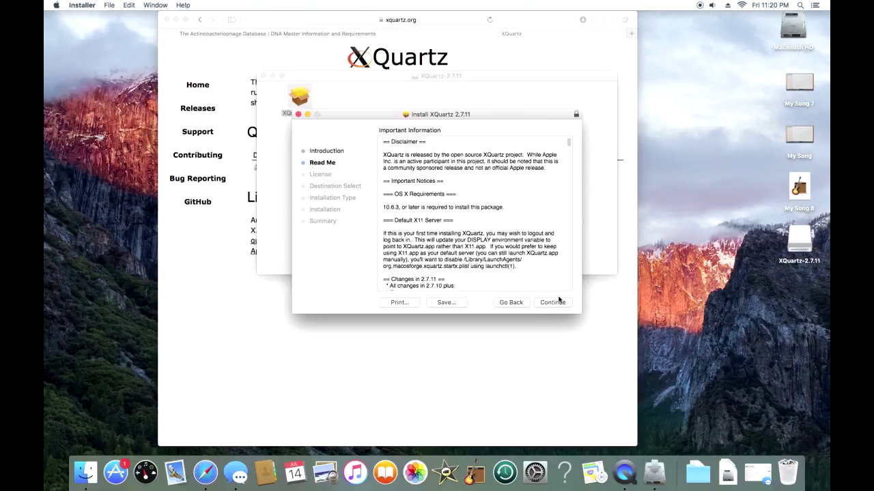
left_click(552, 304)
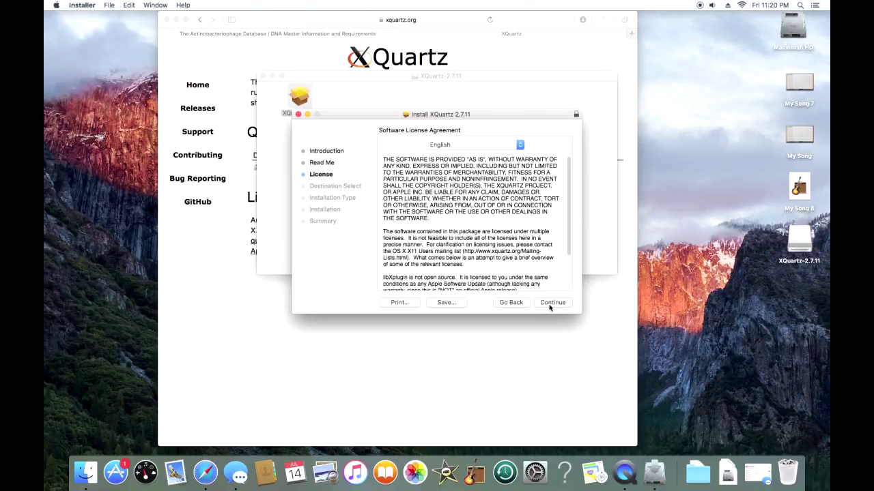
left_click(552, 305)
left_click(533, 189)
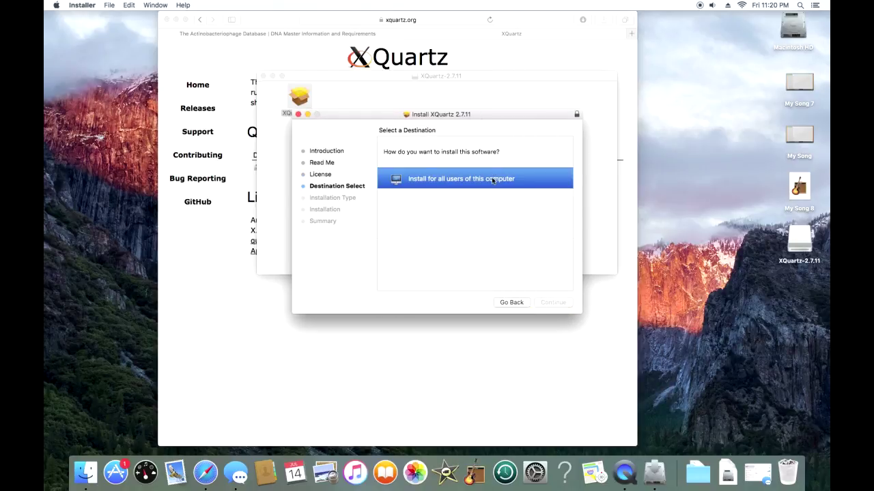
left_click(544, 304)
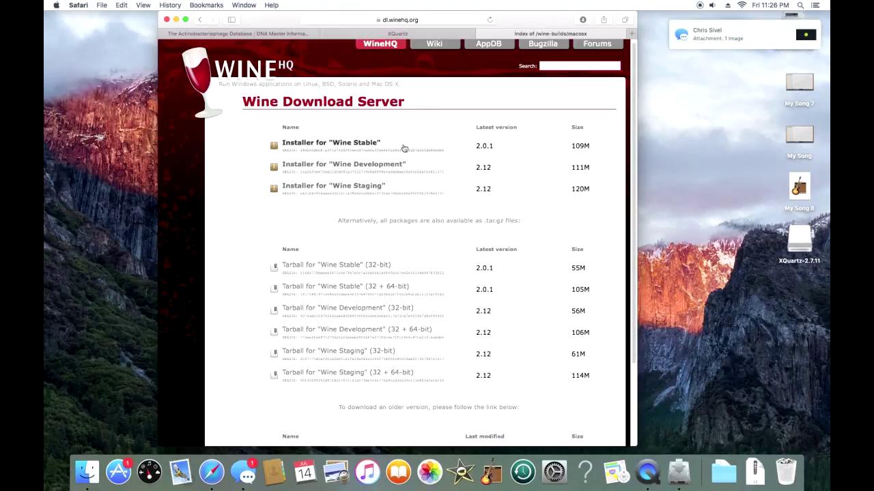
Download Wine Stable 2.0.1, check the XQuartz install, then return to the Box download page
left_click(368, 146)
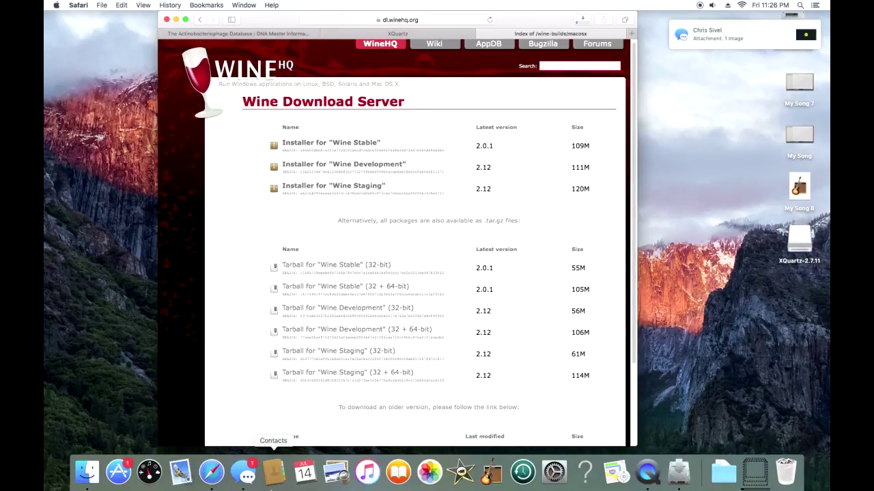
right_click(211, 472)
left_click(237, 421)
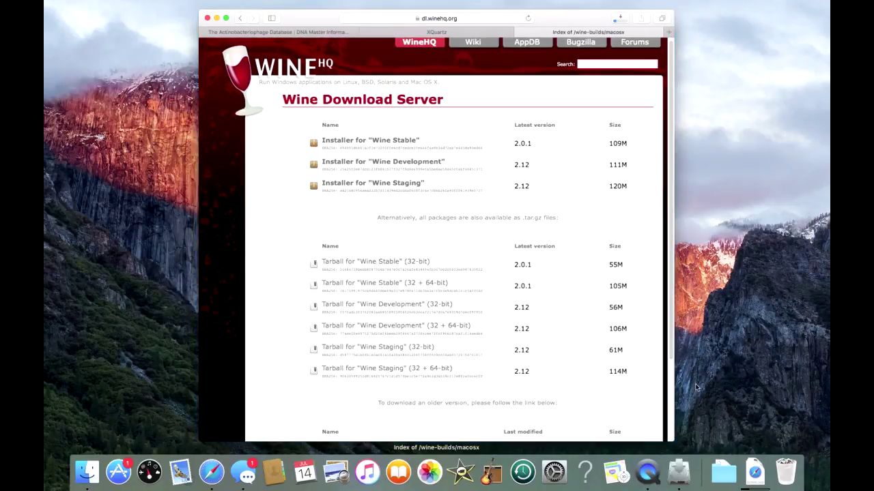
key("Escape")
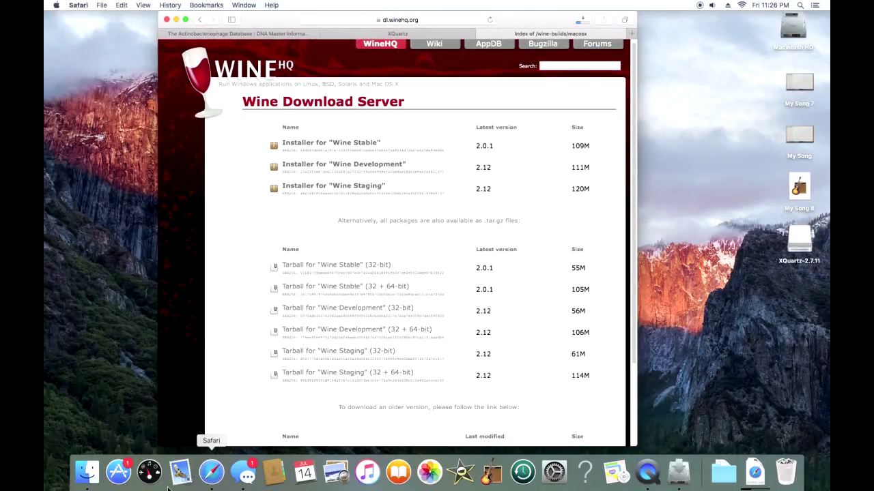
left_click(691, 484)
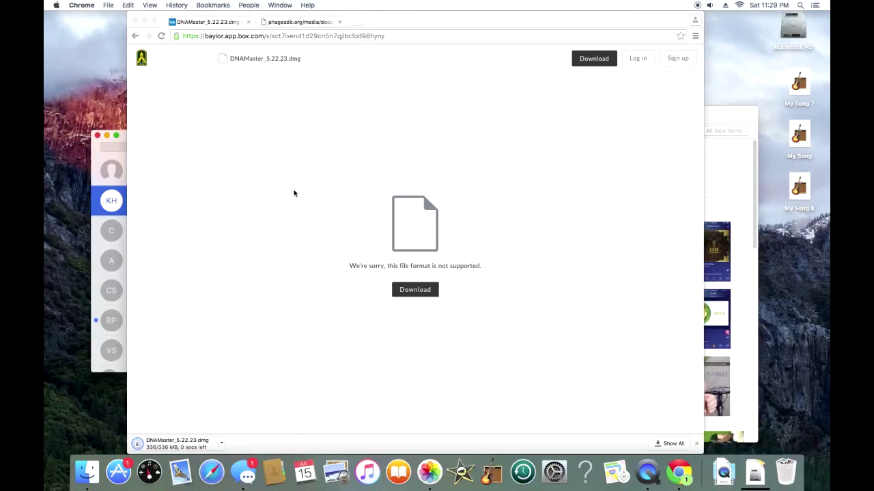
left_click(294, 194)
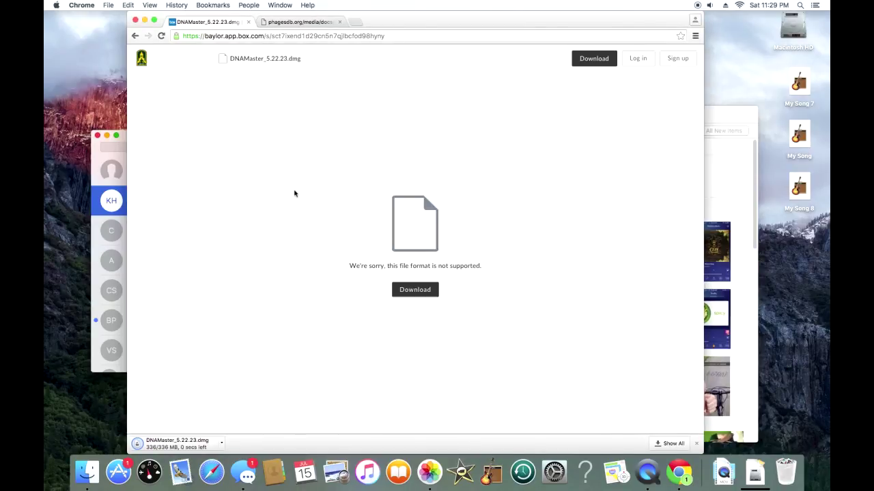
Open DNAMaster_5.22.23.dmg from Chrome's download bar and launch DNAMaster.pkg once verified
key("Tab")
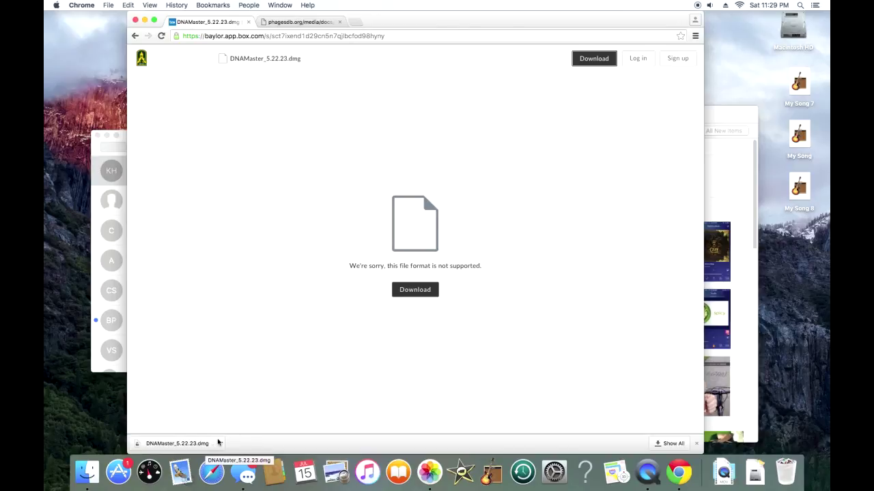
left_click(189, 442)
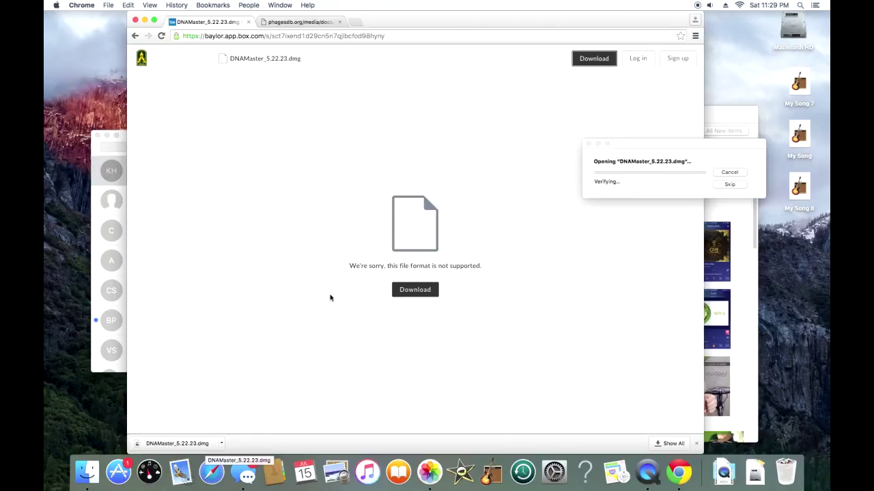
left_click_drag(646, 146, 486, 149)
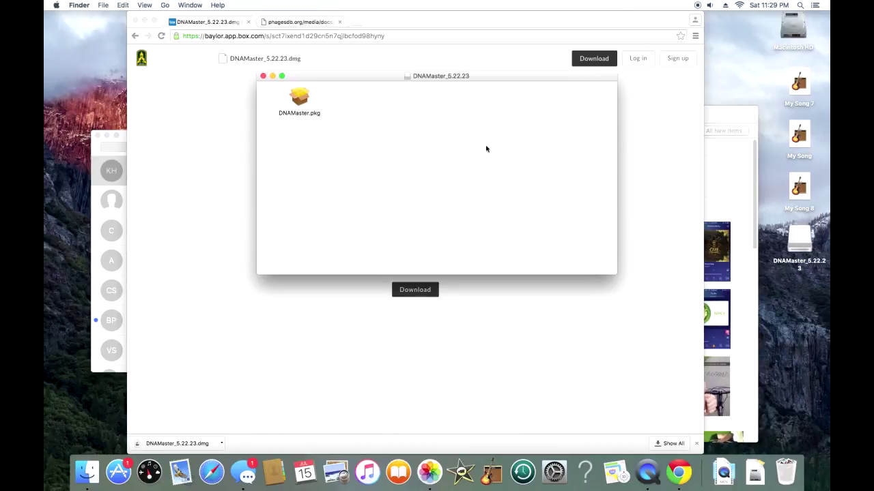
key("super+a")
key("super+o")
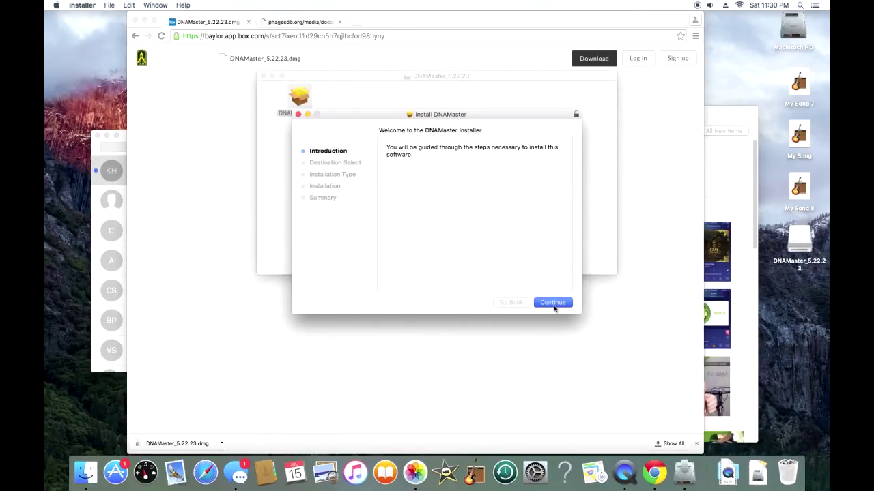
Install DNAMaster onto Macintosh HD, authorising with the account password, then close the installer
left_click(553, 303)
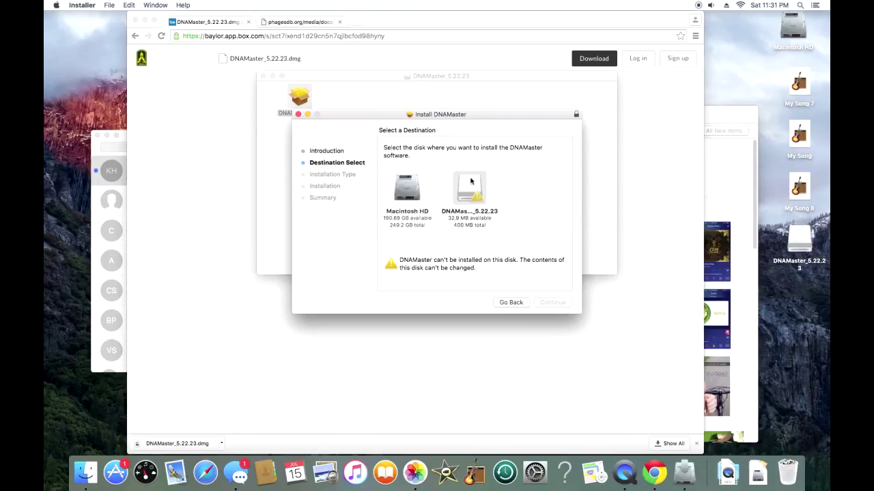
left_click(413, 188)
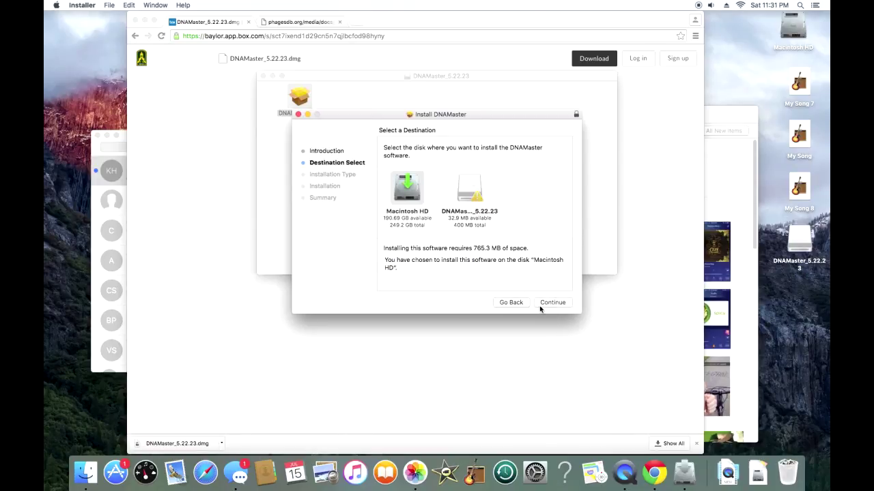
left_click(546, 304)
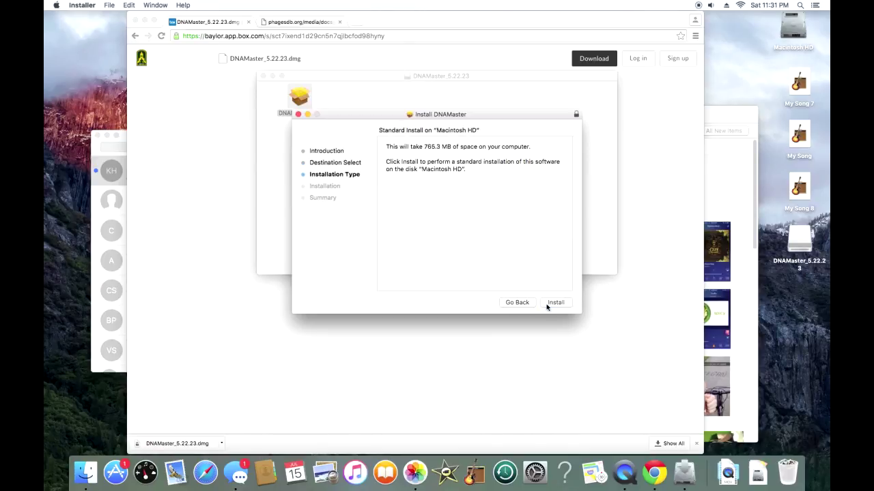
left_click(546, 306)
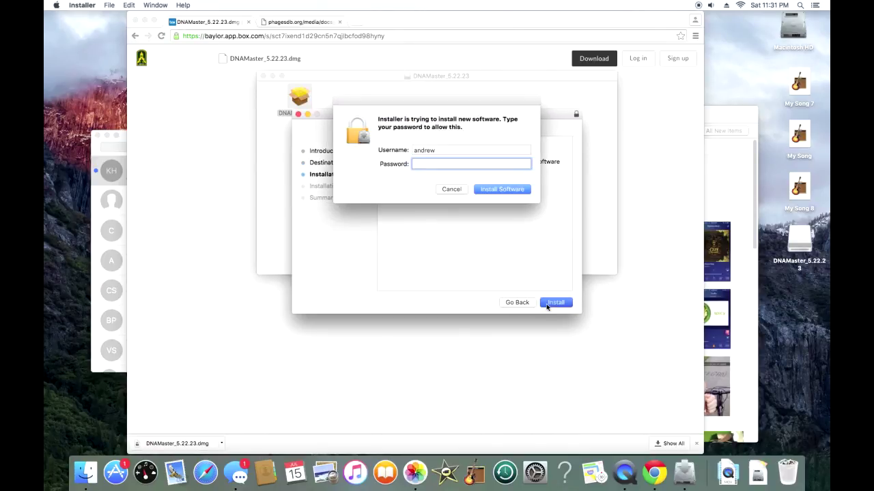
type("••••••")
key("Return")
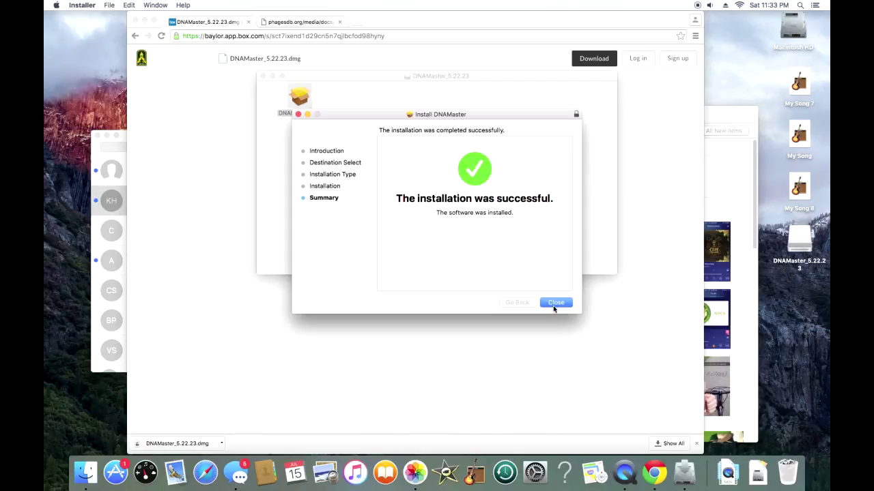
left_click(553, 305)
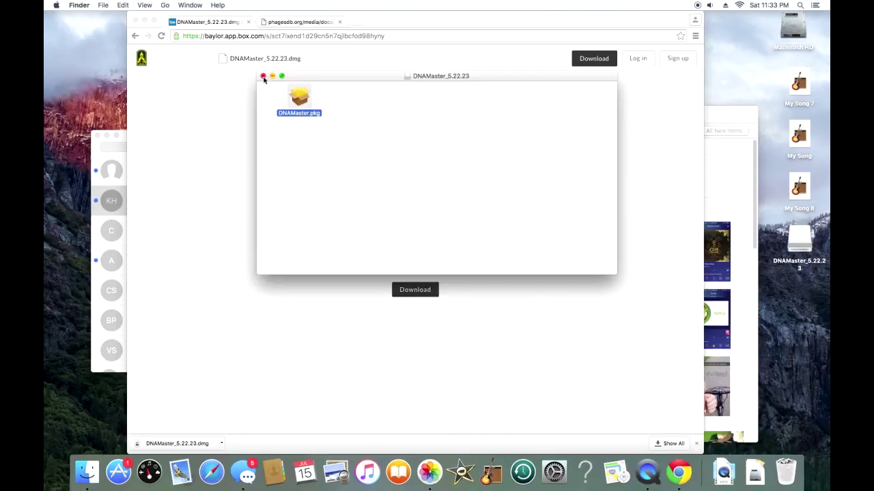
Close the disk window and open the Conboy .dnam5 file with DNAMaster from Applications
left_click(263, 79)
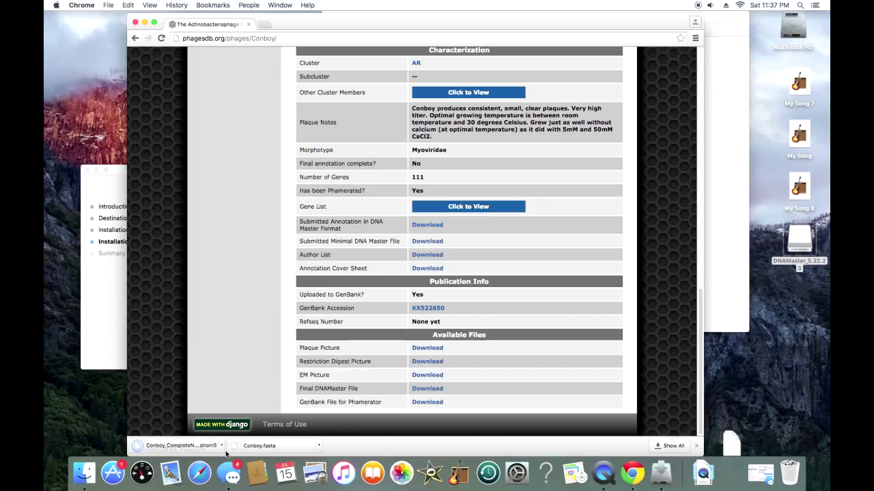
left_click(205, 447)
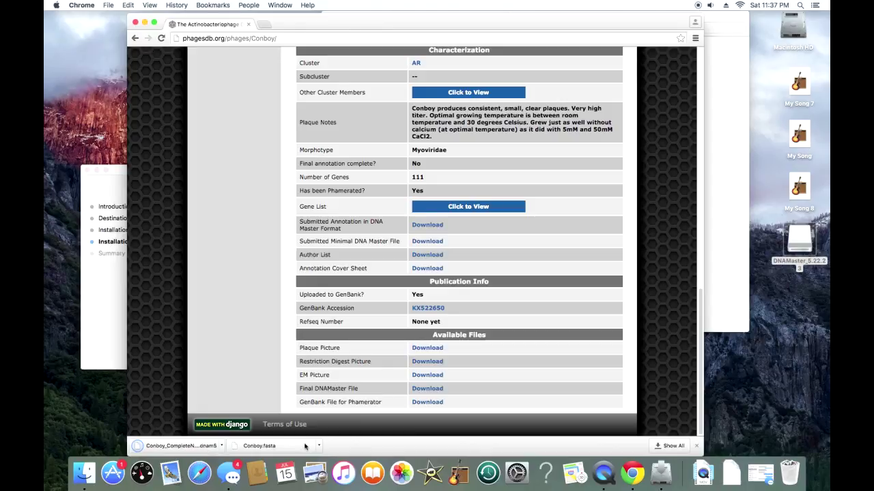
left_click(470, 167)
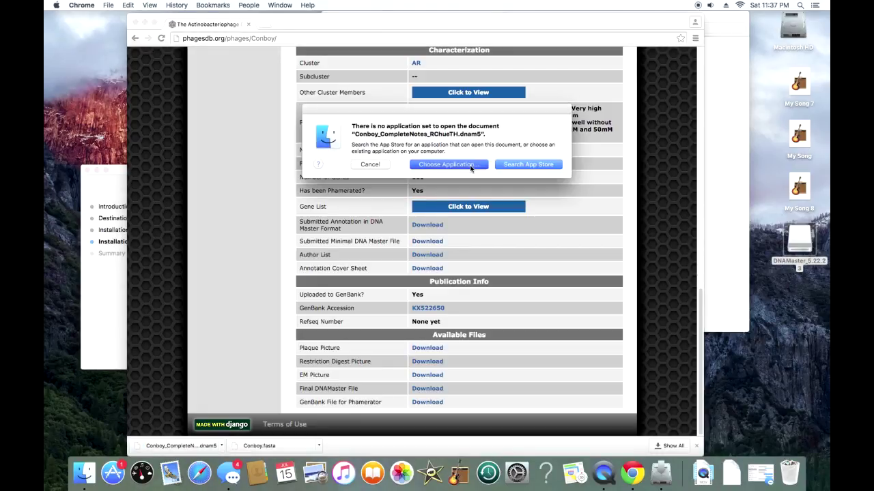
left_click(101, 316)
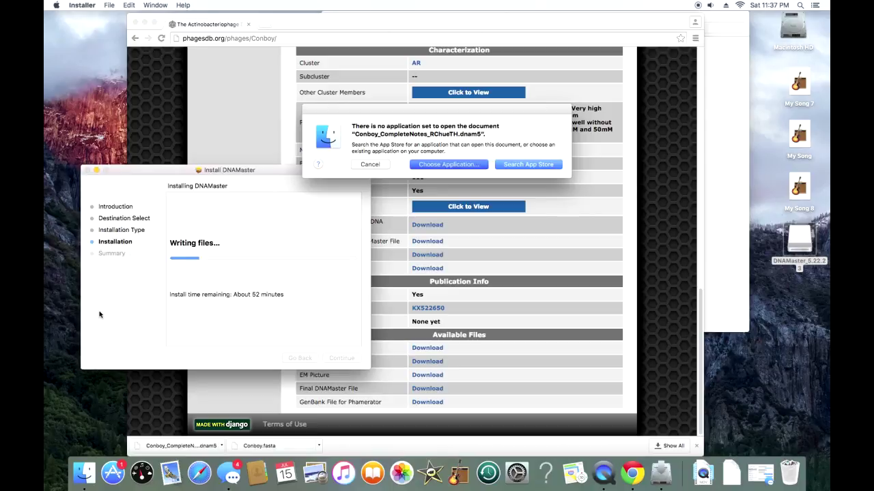
left_click(469, 167)
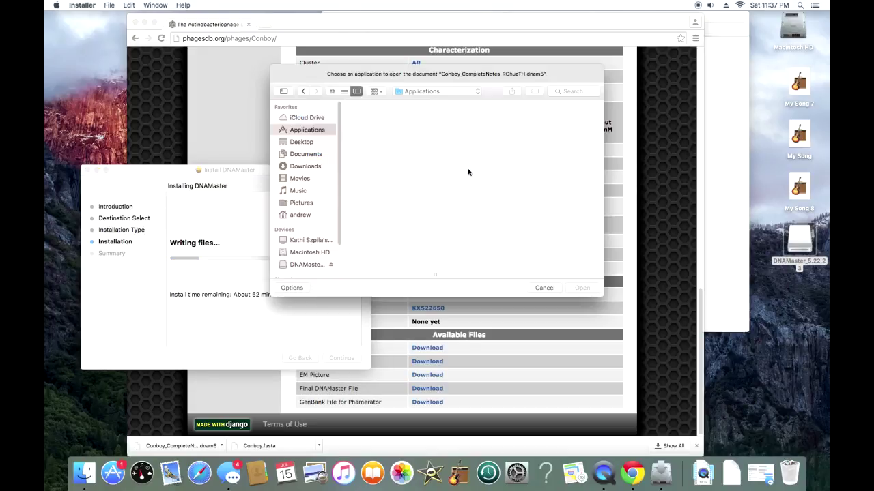
left_click(402, 106)
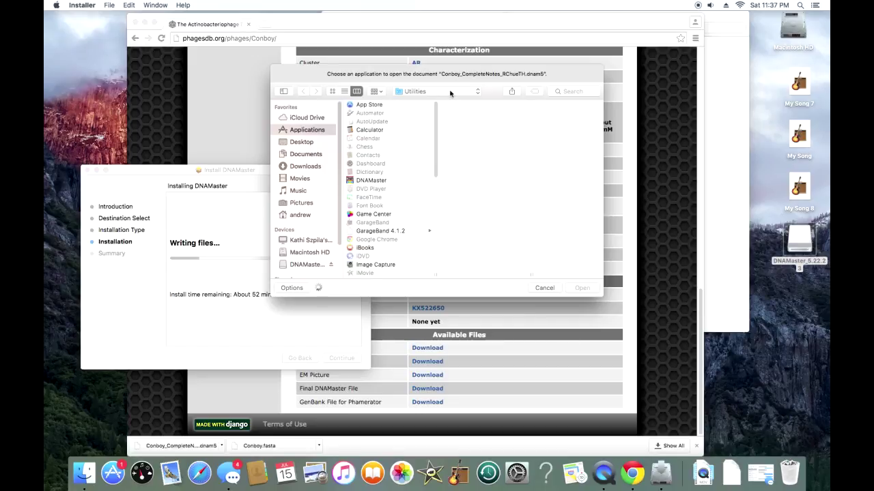
left_click(378, 182)
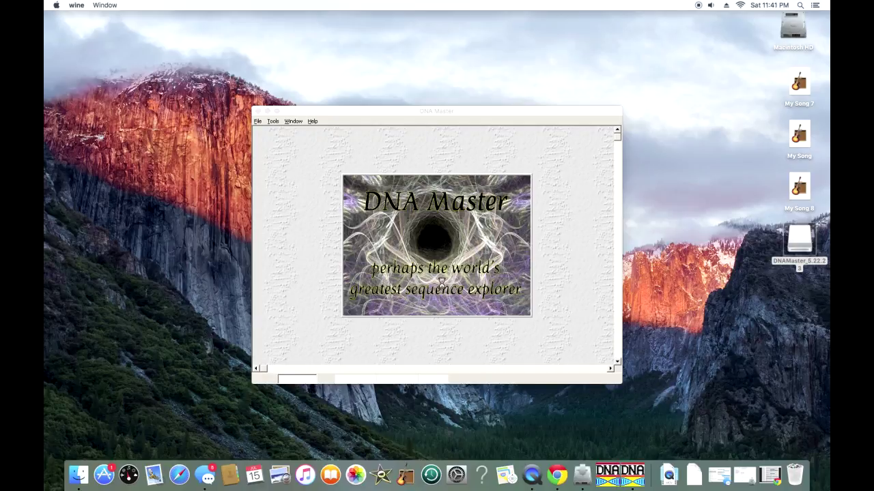
left_click(581, 471)
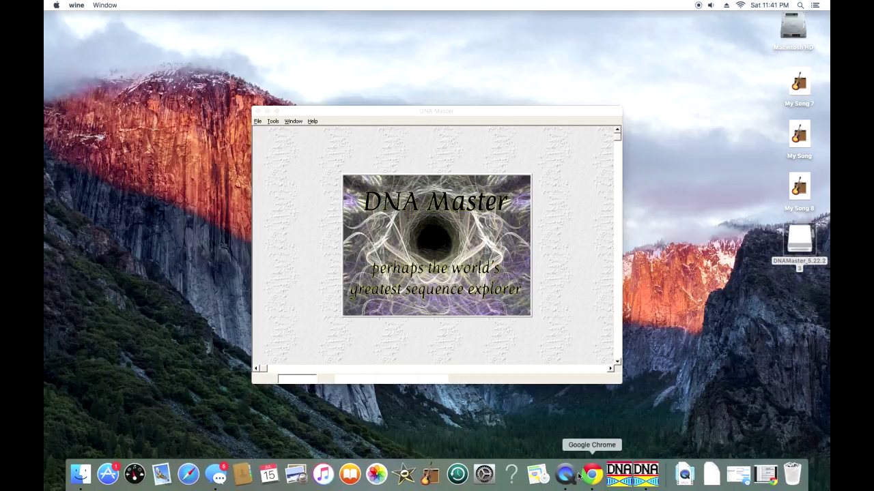
Start DNA Master from the welcome screen and dismiss the FTP failure error
right_click(592, 472)
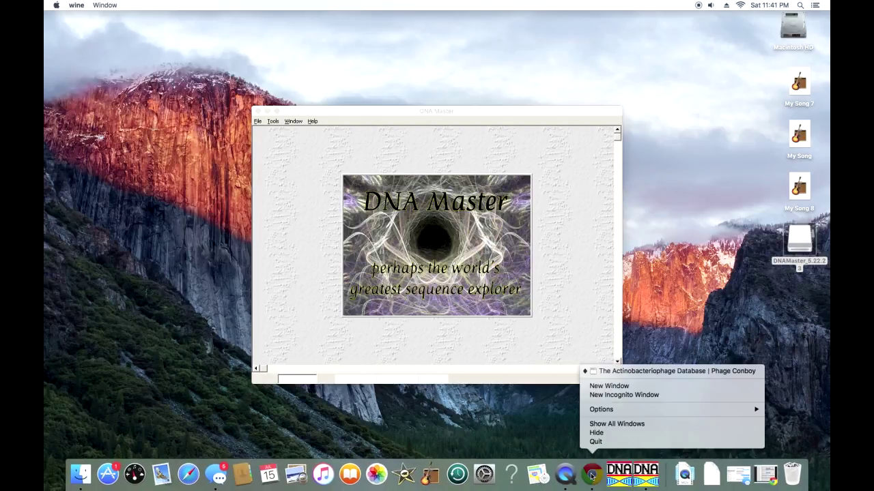
left_click(426, 141)
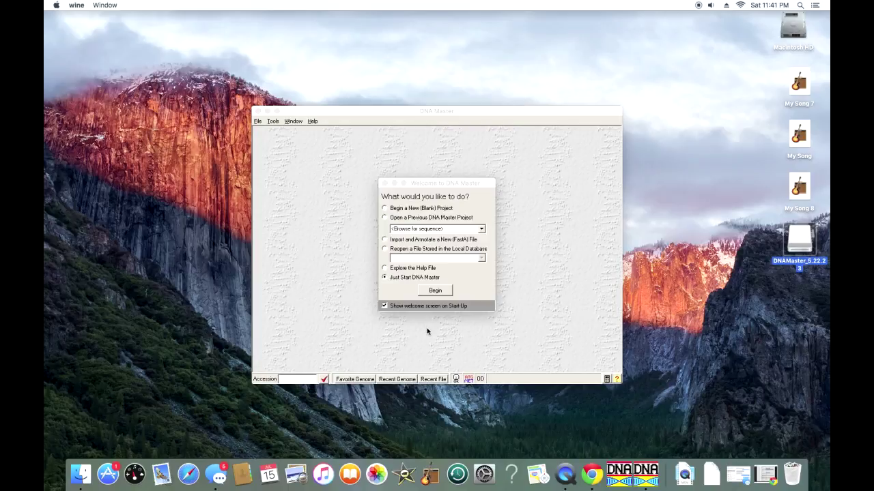
left_click(434, 291)
left_click(436, 262)
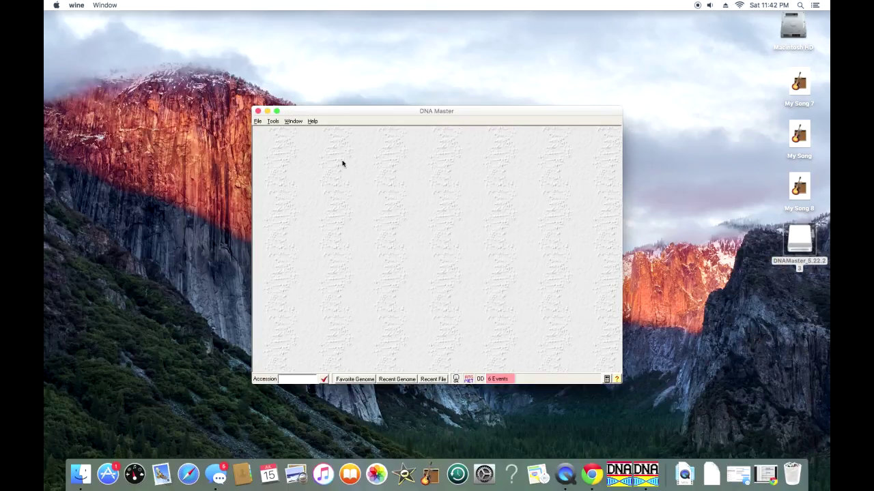
Run Help > Update DNA Master and acknowledge the up-to-date message
left_click(315, 123)
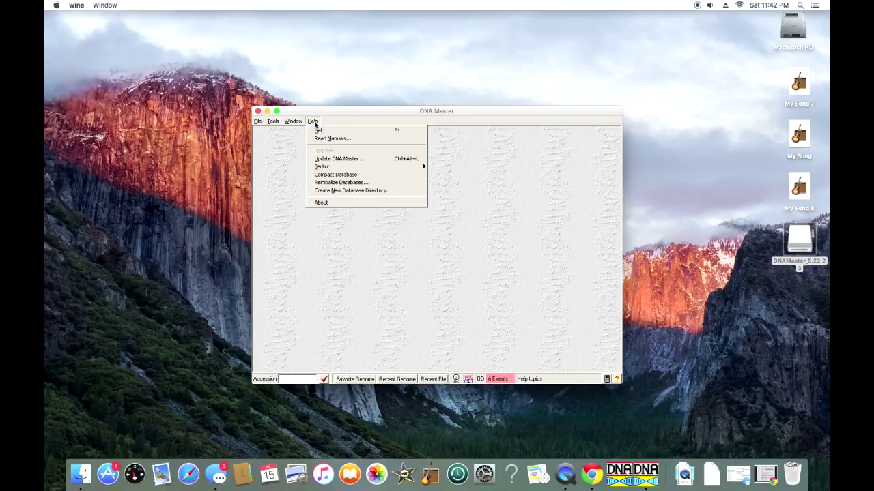
left_click(332, 159)
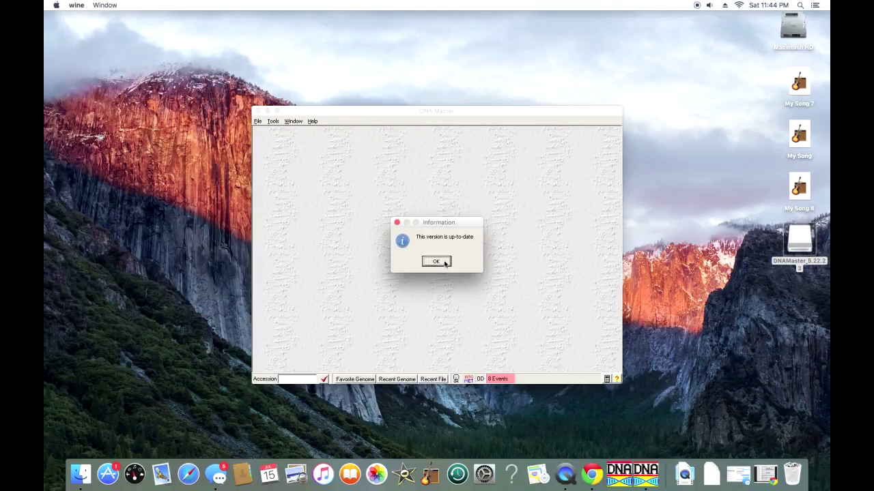
left_click(436, 261)
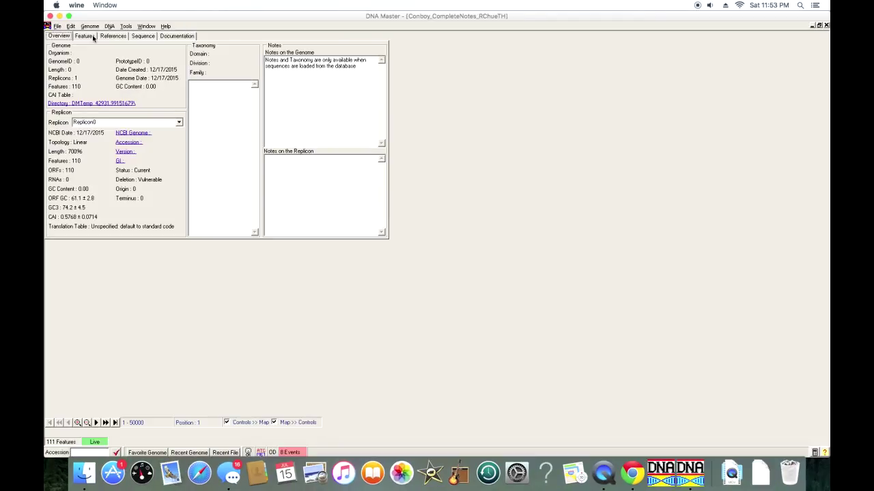
Display the features list with CDS 1 (bases 1–660, gp1) and begin editing its SSC note line
left_click(93, 37)
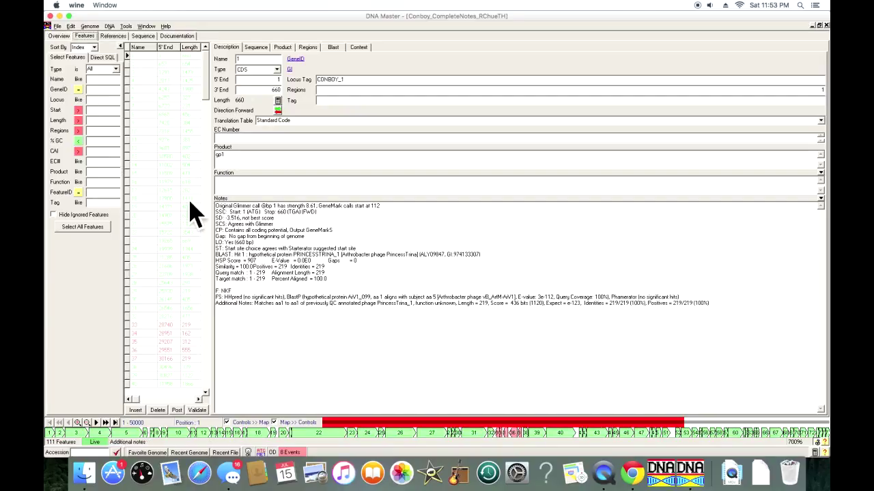
left_click(319, 211)
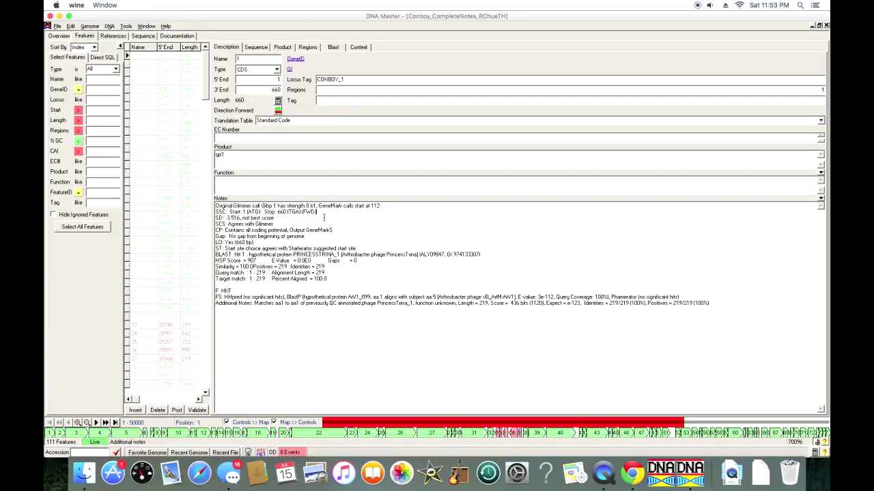